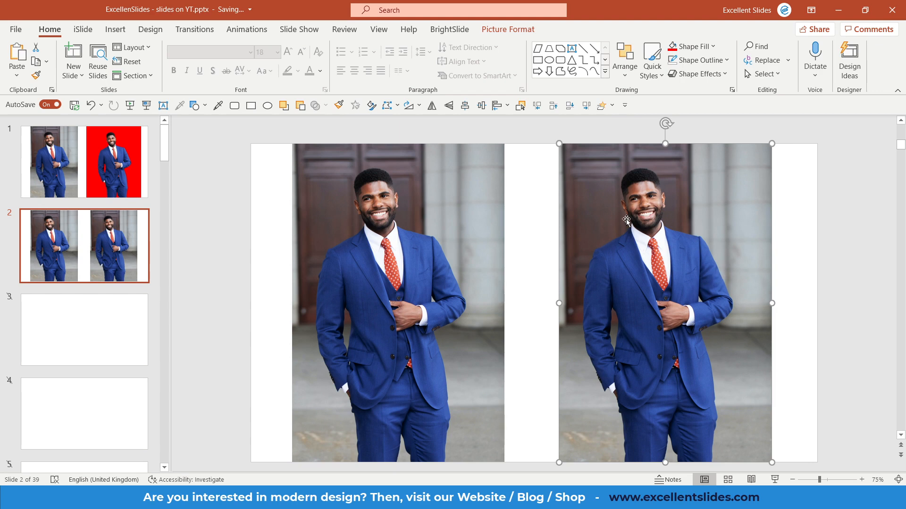
- Start removing the background of slide 2's second portrait and mark the lower trouser legs as areas to keep
{"action": "left_click", "coordinate": [508, 30]}
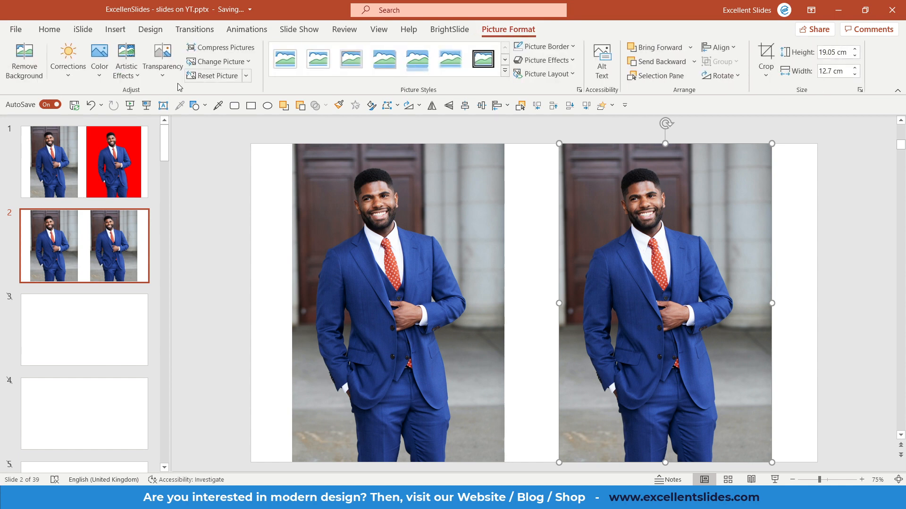
{"action": "left_click", "coordinate": [24, 60]}
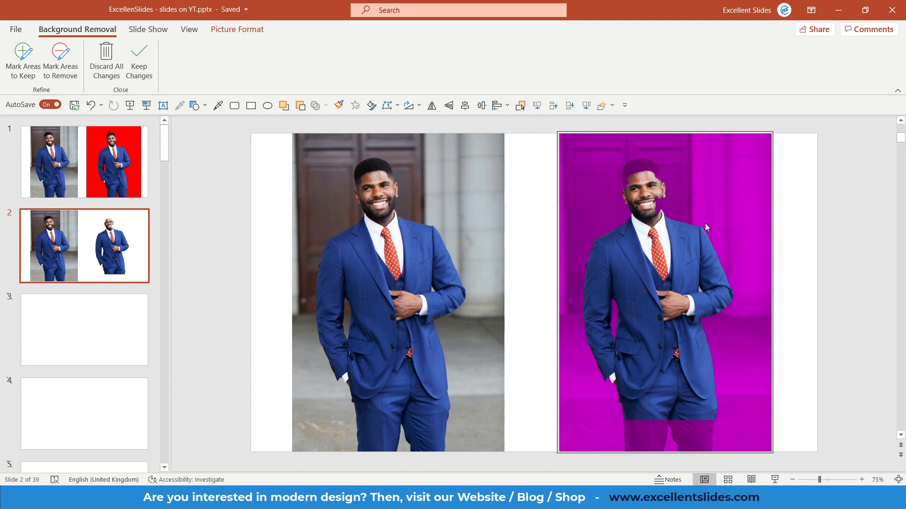
{"action": "left_click", "coordinate": [35, 67]}
{"action": "left_click", "coordinate": [22, 66]}
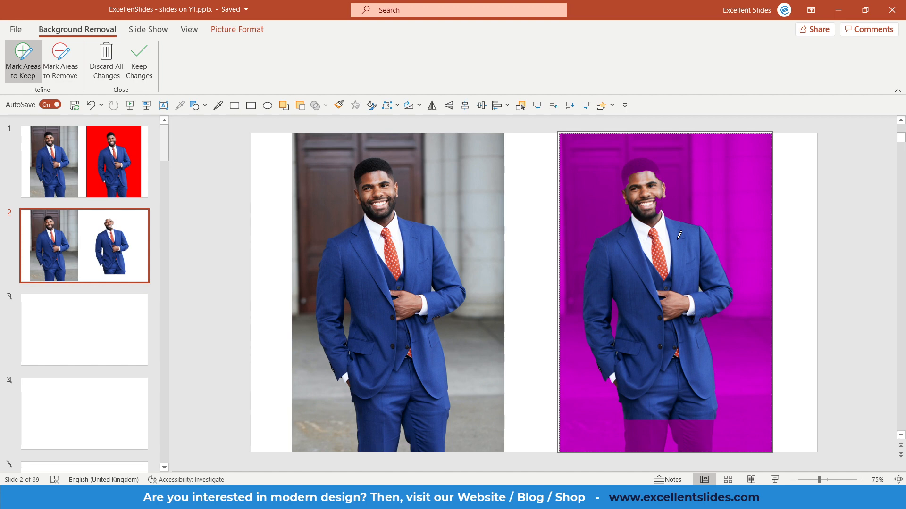
{"action": "key", "text": "ctrl+z"}
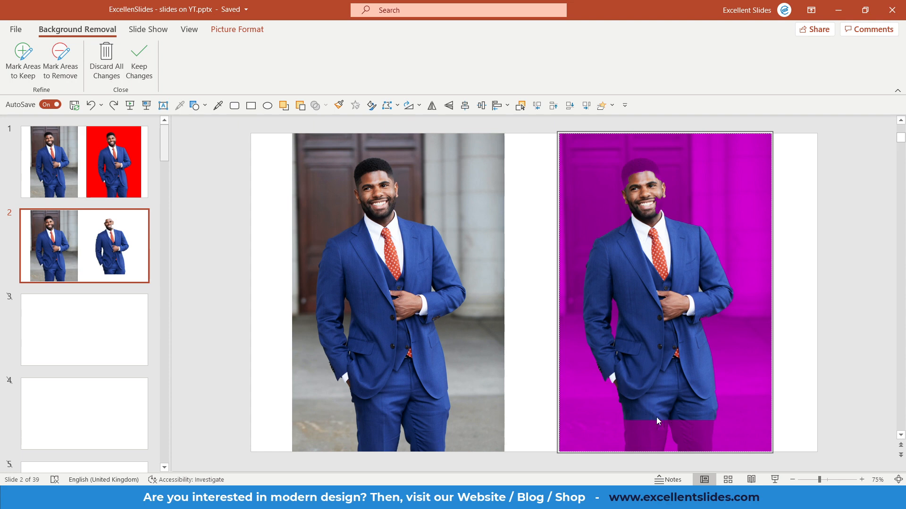
{"action": "left_click", "coordinate": [21, 77]}
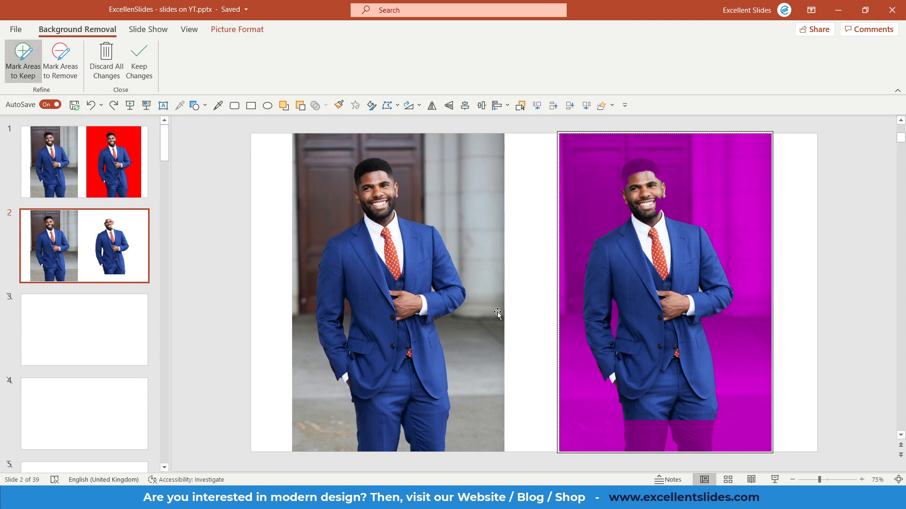
{"action": "left_click_drag", "start_coordinate": [652, 415], "coordinate": [646, 426]}
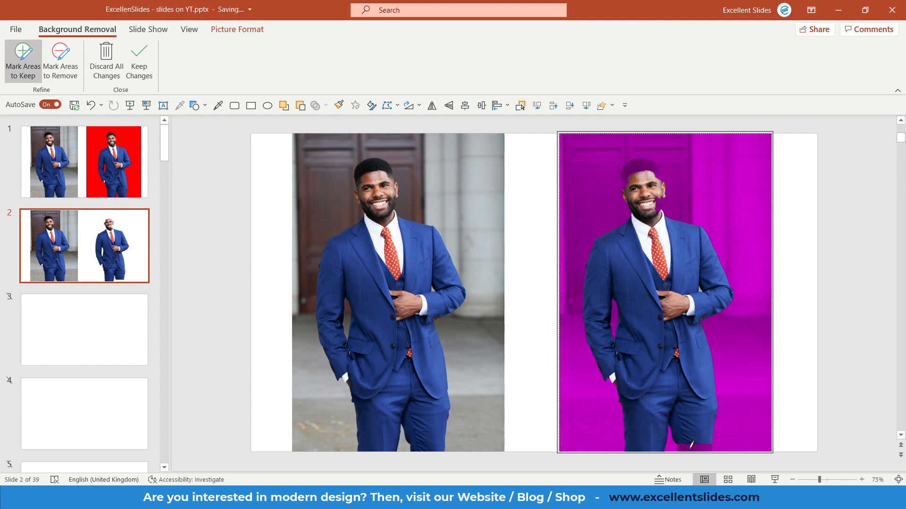
{"action": "mouse_move", "coordinate": [684, 439]}
{"action": "left_mouse_down"}
{"action": "mouse_move", "coordinate": [694, 449]}
{"action": "mouse_move", "coordinate": [707, 444]}
{"action": "mouse_move", "coordinate": [690, 443]}
{"action": "left_mouse_up"}
{"action": "left_click_drag", "start_coordinate": [660, 442], "coordinate": [633, 445]}
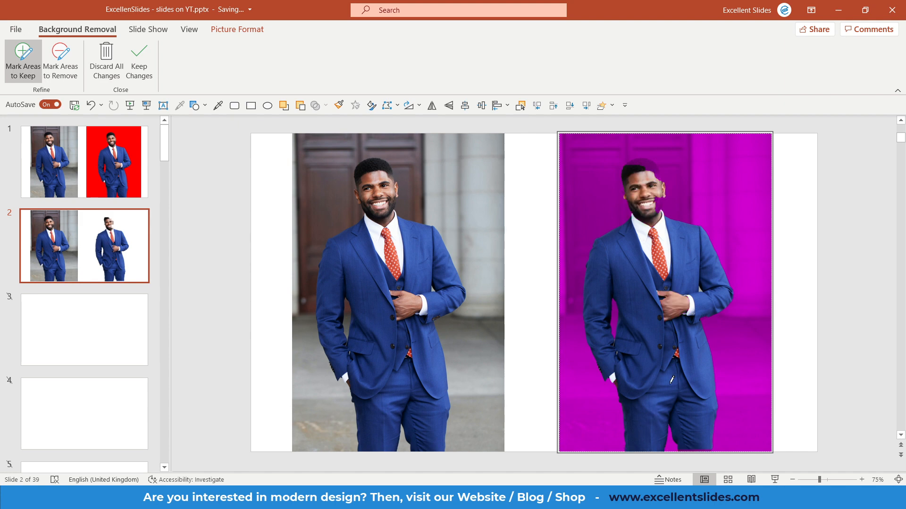
{"action": "left_click_drag", "start_coordinate": [703, 444], "coordinate": [683, 445]}
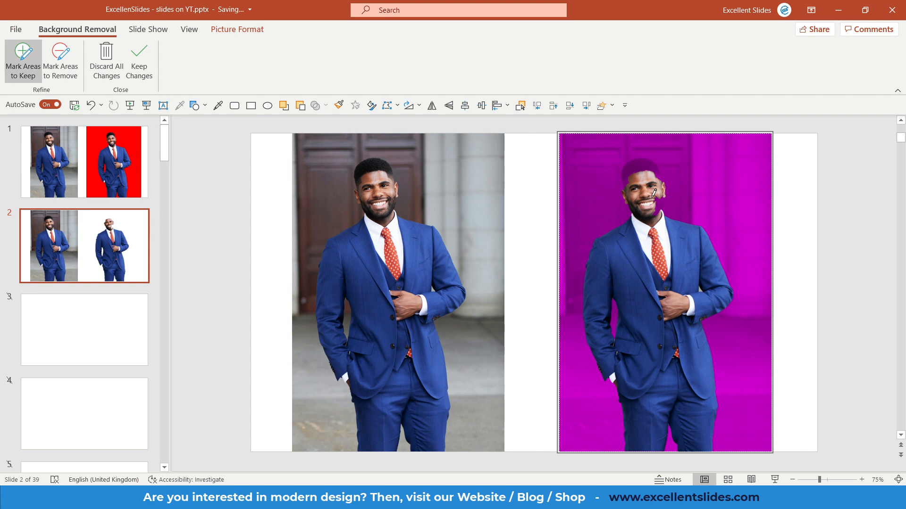
- Mark the man's missing jaw, cheek and hair as areas to keep in the background removal
{"action": "scroll", "coordinate": [656, 189], "scroll_direction": "up", "scroll_amount": 2}
{"action": "scroll", "coordinate": [663, 184], "scroll_direction": "up", "scroll_amount": 2}
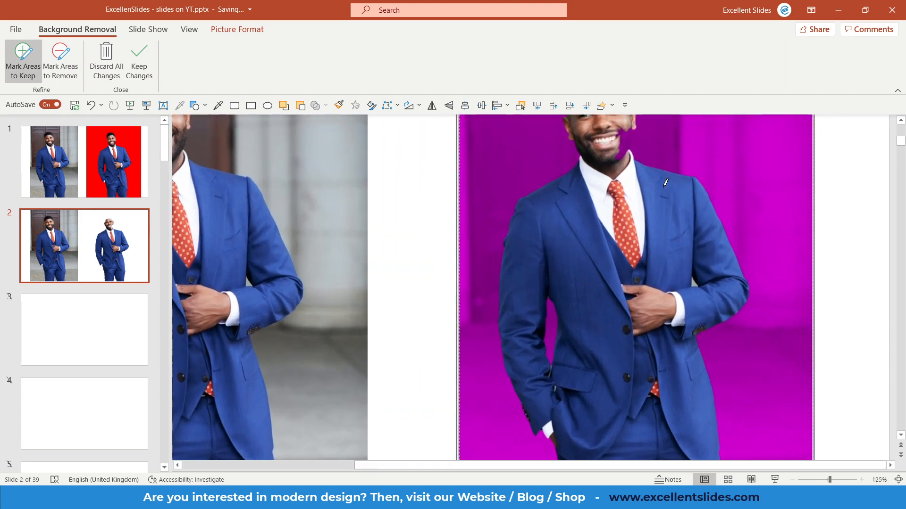
{"action": "scroll", "coordinate": [665, 182], "scroll_direction": "up", "scroll_amount": 2}
{"action": "scroll", "coordinate": [627, 205], "scroll_direction": "up", "scroll_amount": 2}
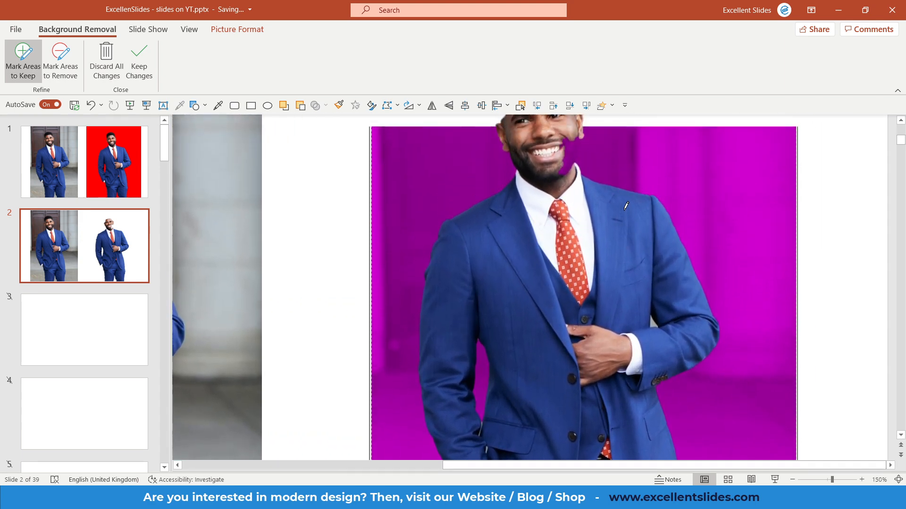
{"action": "scroll", "coordinate": [626, 206], "scroll_direction": "up", "scroll_amount": 3}
{"action": "left_click_drag", "start_coordinate": [566, 215], "coordinate": [561, 235]}
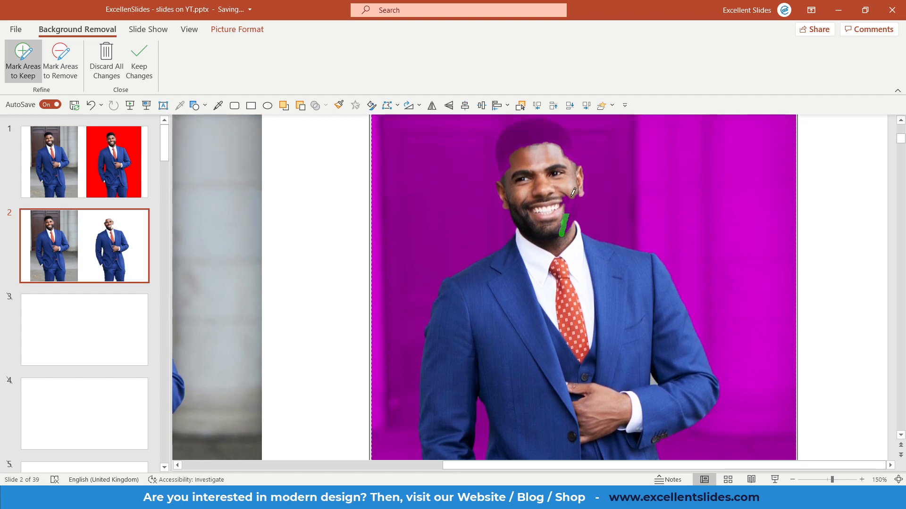
{"action": "left_click_drag", "start_coordinate": [571, 196], "coordinate": [567, 232]}
{"action": "mouse_move", "coordinate": [564, 190]}
{"action": "left_mouse_down"}
{"action": "mouse_move", "coordinate": [566, 233]}
{"action": "mouse_move", "coordinate": [578, 196]}
{"action": "left_mouse_up"}
{"action": "scroll", "coordinate": [576, 219], "scroll_direction": "up", "scroll_amount": 1}
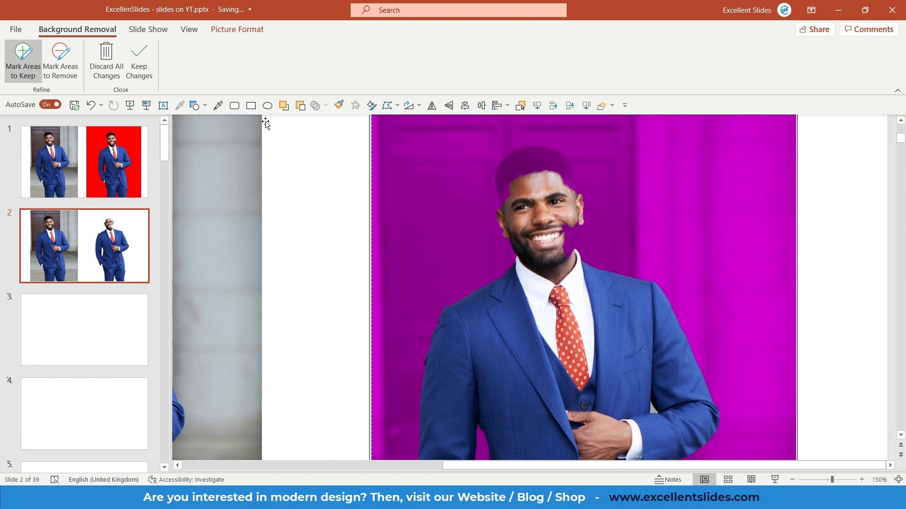
{"action": "left_click_drag", "start_coordinate": [574, 223], "coordinate": [572, 246]}
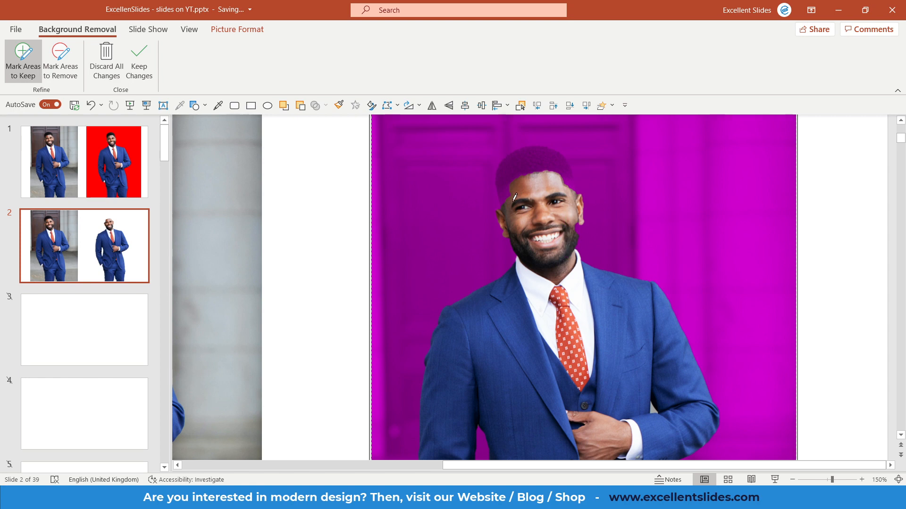
{"action": "mouse_move", "coordinate": [514, 197]}
{"action": "left_mouse_down"}
{"action": "mouse_move", "coordinate": [499, 189]}
{"action": "mouse_move", "coordinate": [542, 158]}
{"action": "mouse_move", "coordinate": [558, 161]}
{"action": "mouse_move", "coordinate": [570, 196]}
{"action": "mouse_move", "coordinate": [535, 144]}
{"action": "mouse_move", "coordinate": [503, 170]}
{"action": "mouse_move", "coordinate": [542, 174]}
{"action": "mouse_move", "coordinate": [572, 198]}
{"action": "mouse_move", "coordinate": [575, 247]}
{"action": "mouse_move", "coordinate": [577, 220]}
{"action": "left_mouse_up"}
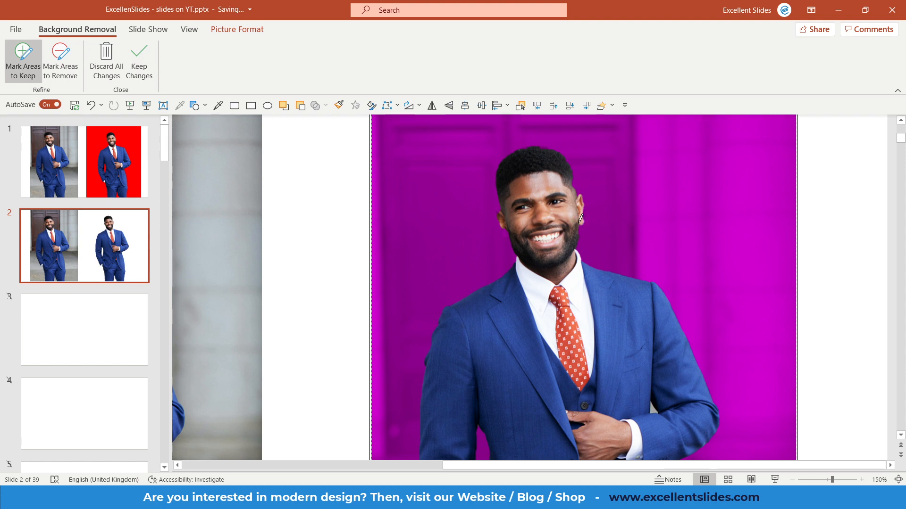
- Mark the ear and jaw edge on the image-left side of the face as areas to keep, undoing a stray mark
{"action": "mouse_move", "coordinate": [518, 232]}
{"action": "left_mouse_down"}
{"action": "mouse_move", "coordinate": [505, 231]}
{"action": "mouse_move", "coordinate": [499, 208]}
{"action": "left_mouse_up"}
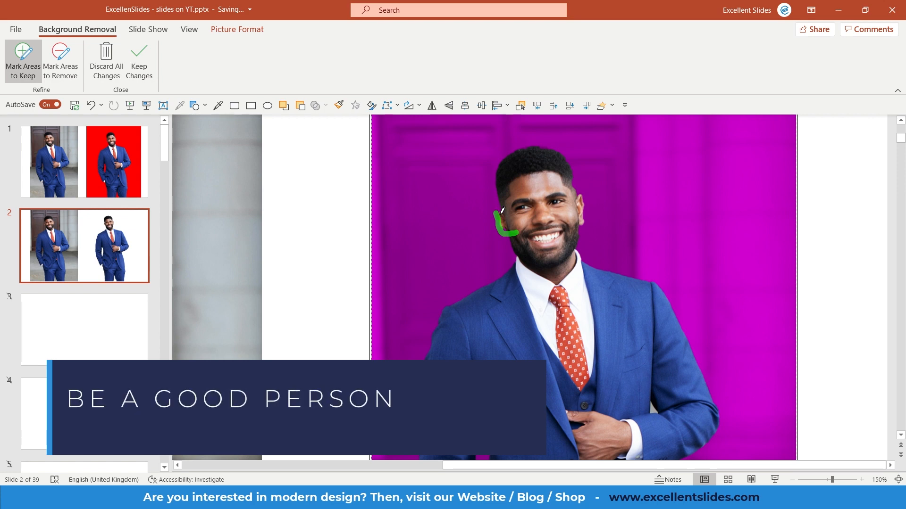
{"action": "left_click_drag", "start_coordinate": [516, 232], "coordinate": [500, 231]}
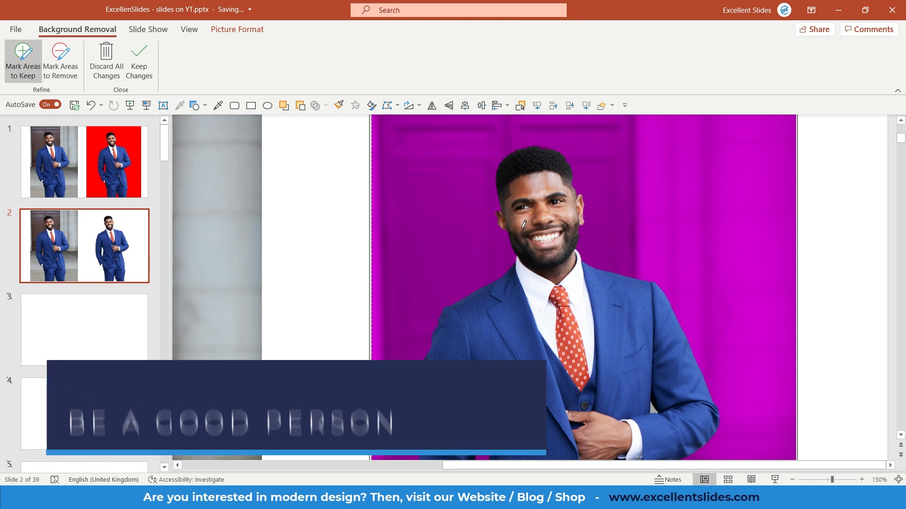
{"action": "scroll", "coordinate": [522, 229], "scroll_direction": "down", "scroll_amount": 5}
{"action": "scroll", "coordinate": [568, 198], "scroll_direction": "up", "scroll_amount": 5}
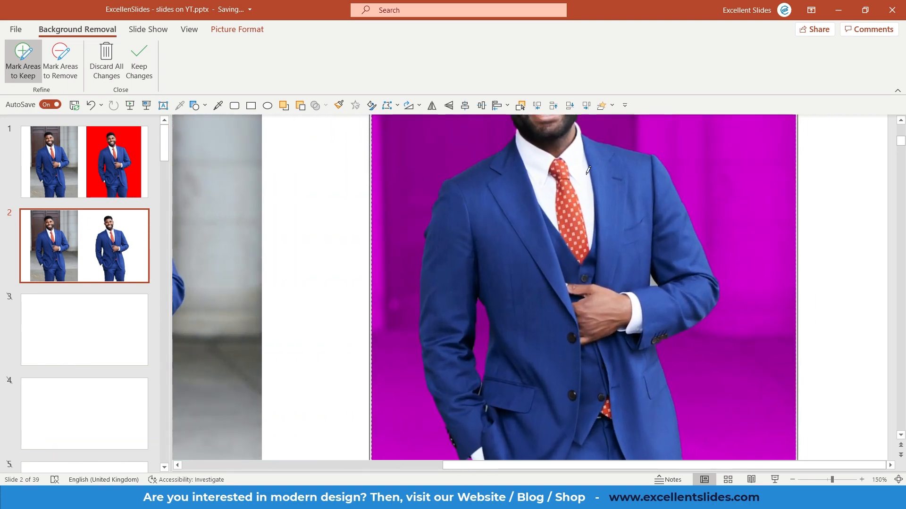
{"action": "scroll", "coordinate": [566, 174], "scroll_direction": "up", "scroll_amount": 3}
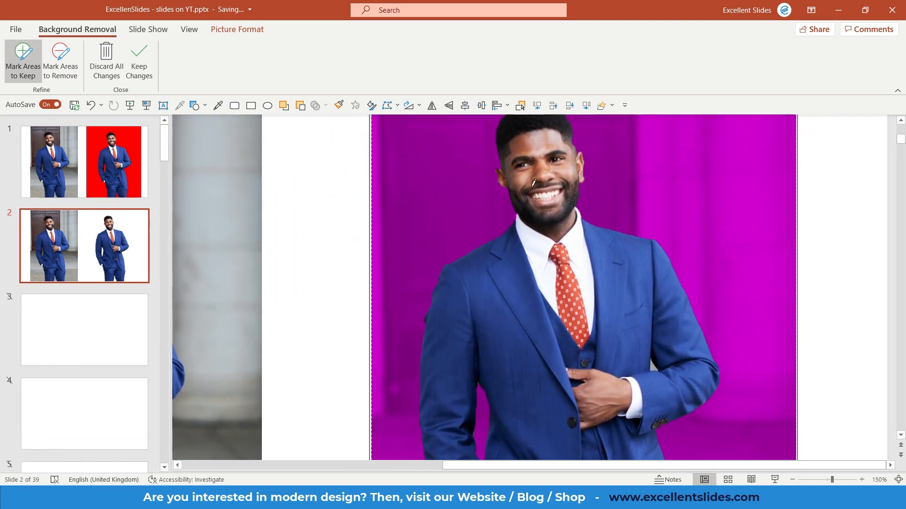
{"action": "left_click_drag", "start_coordinate": [521, 192], "coordinate": [493, 169]}
{"action": "key", "text": "ctrl+z"}
{"action": "scroll", "coordinate": [520, 177], "scroll_direction": "up", "scroll_amount": 10}
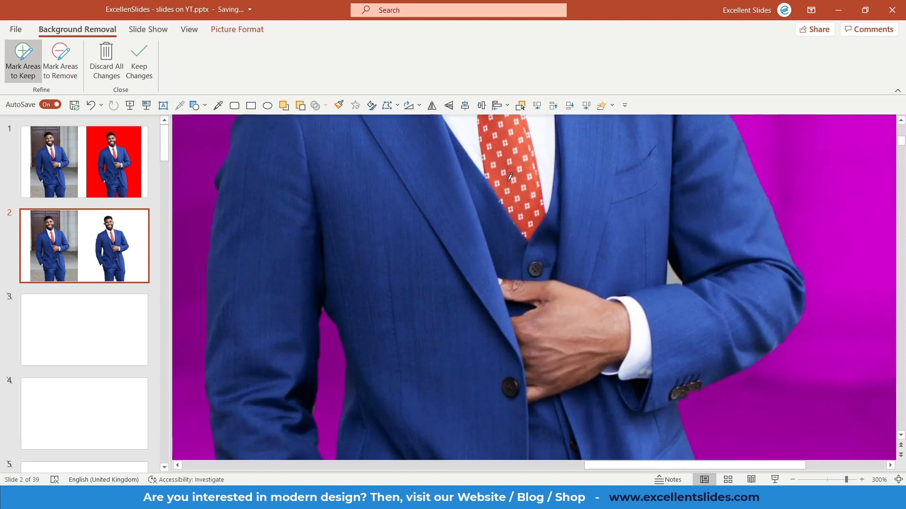
{"action": "scroll", "coordinate": [510, 177], "scroll_direction": "down", "scroll_amount": 5}
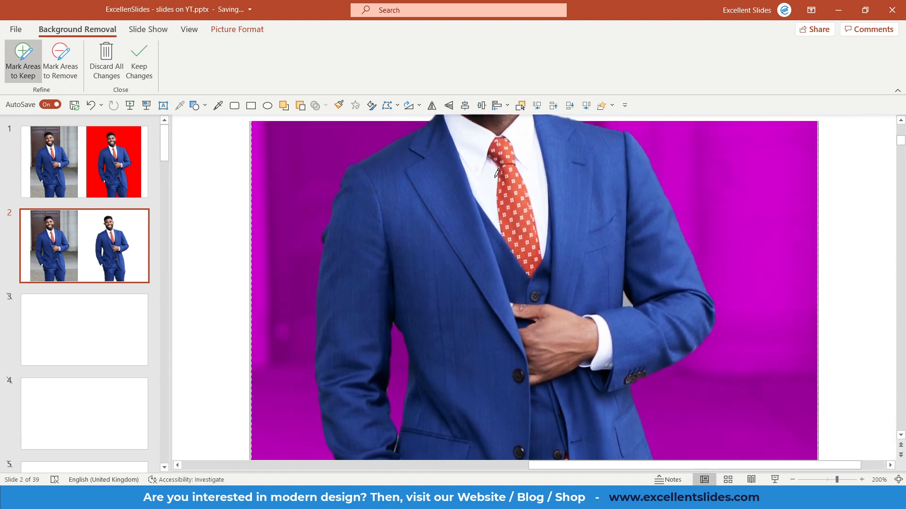
{"action": "scroll", "coordinate": [493, 179], "scroll_direction": "up", "scroll_amount": 3}
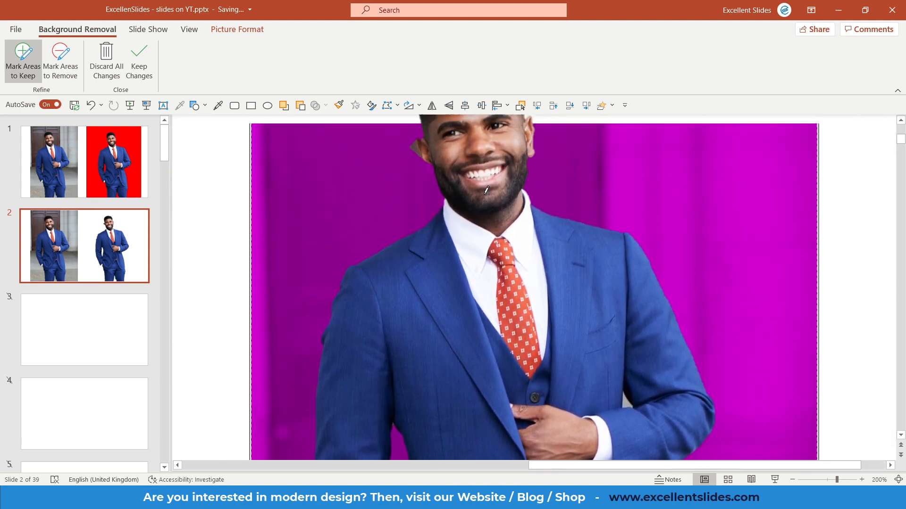
{"action": "scroll", "coordinate": [487, 191], "scroll_direction": "up", "scroll_amount": 2}
{"action": "left_click_drag", "start_coordinate": [437, 207], "coordinate": [438, 213]}
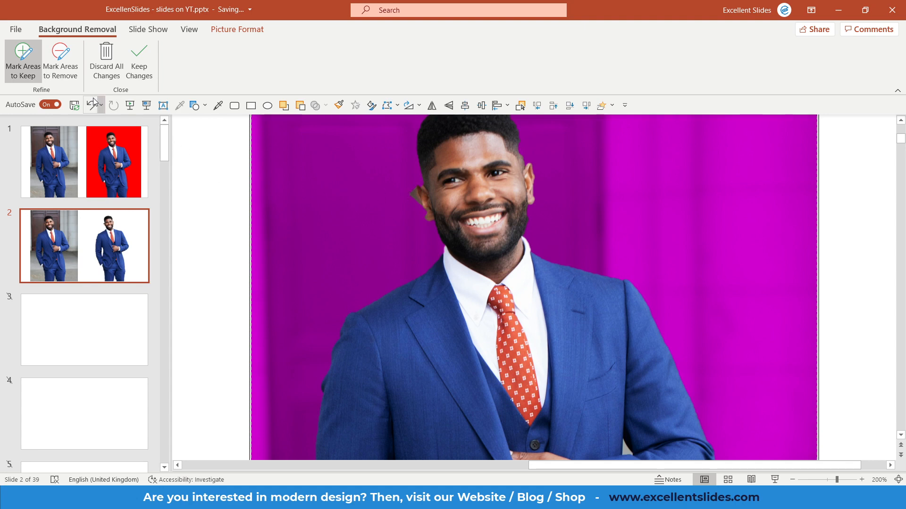
- Mark the leftover background beside the image-left ear for removal and the edge above the other ear to keep
{"action": "left_click", "coordinate": [62, 78]}
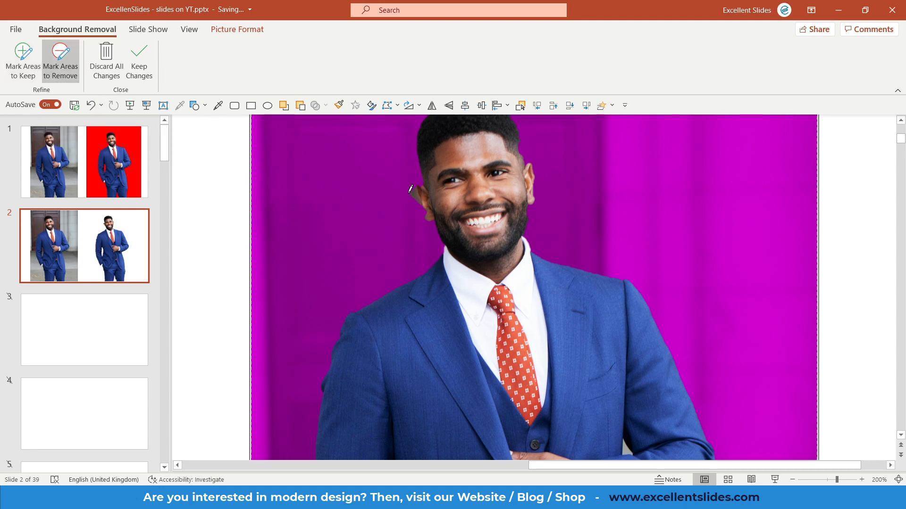
{"action": "left_click_drag", "start_coordinate": [410, 189], "coordinate": [418, 198]}
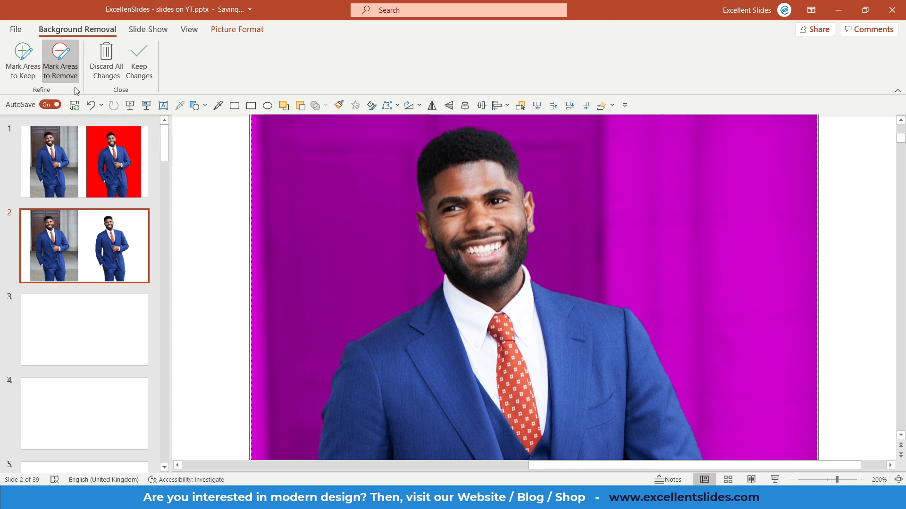
{"action": "left_click", "coordinate": [35, 69]}
{"action": "mouse_move", "coordinate": [527, 199]}
{"action": "left_mouse_down"}
{"action": "mouse_move", "coordinate": [511, 147]}
{"action": "mouse_move", "coordinate": [526, 193]}
{"action": "left_mouse_up"}
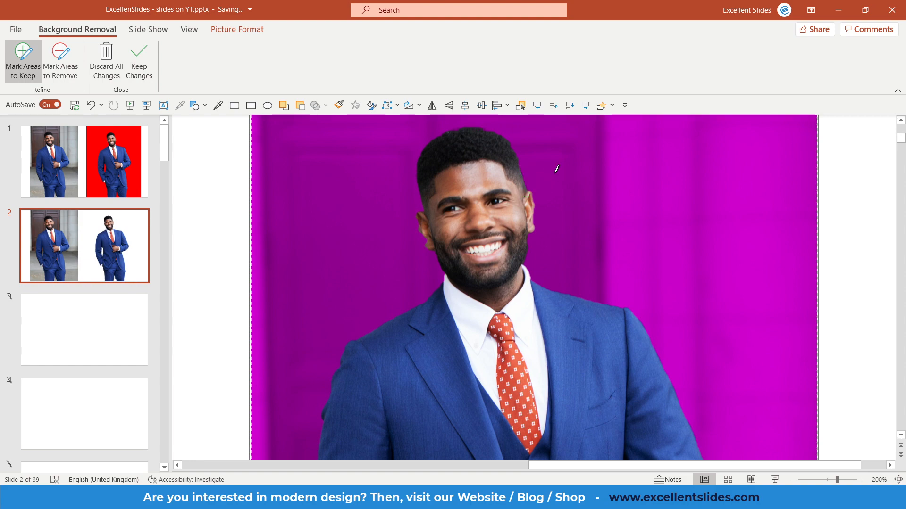
- Keep the background removal changes and deselect the cut-out portrait
{"action": "scroll", "coordinate": [556, 169], "scroll_direction": "down", "scroll_amount": 10, "text": "ctrl"}
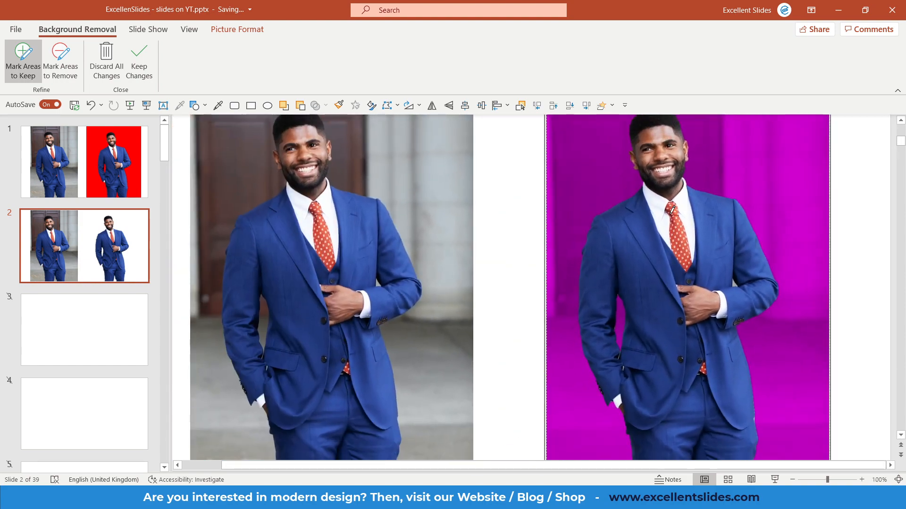
{"action": "scroll", "coordinate": [672, 210], "scroll_direction": "down", "scroll_amount": 2, "text": "ctrl"}
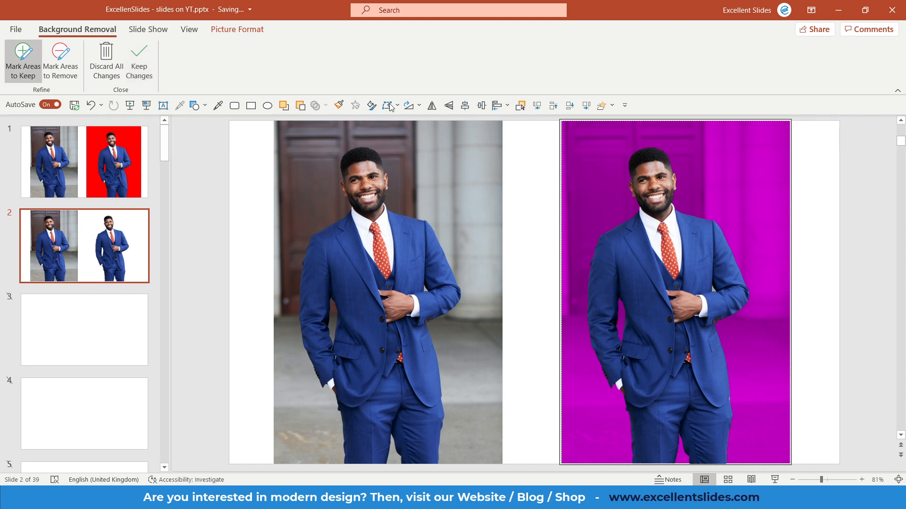
{"action": "left_click", "coordinate": [141, 66]}
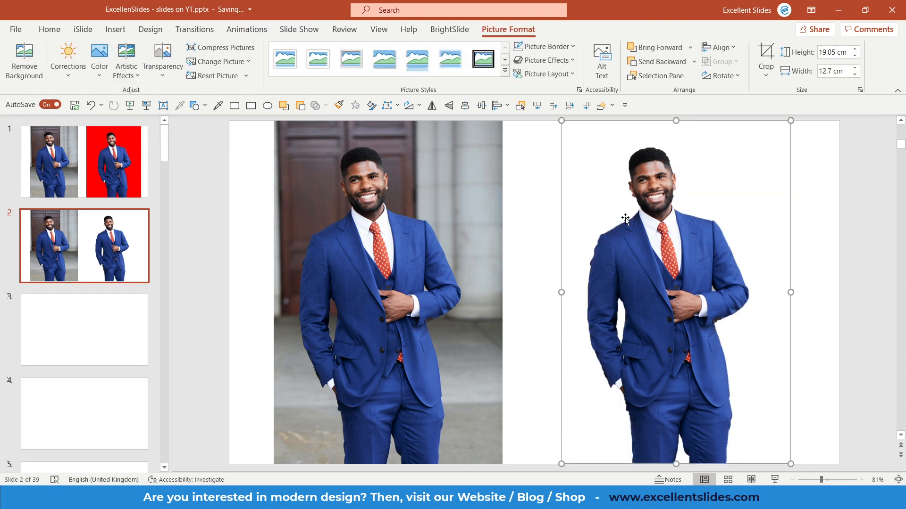
{"action": "scroll", "coordinate": [590, 225], "scroll_direction": "down", "scroll_amount": 2, "text": "ctrl"}
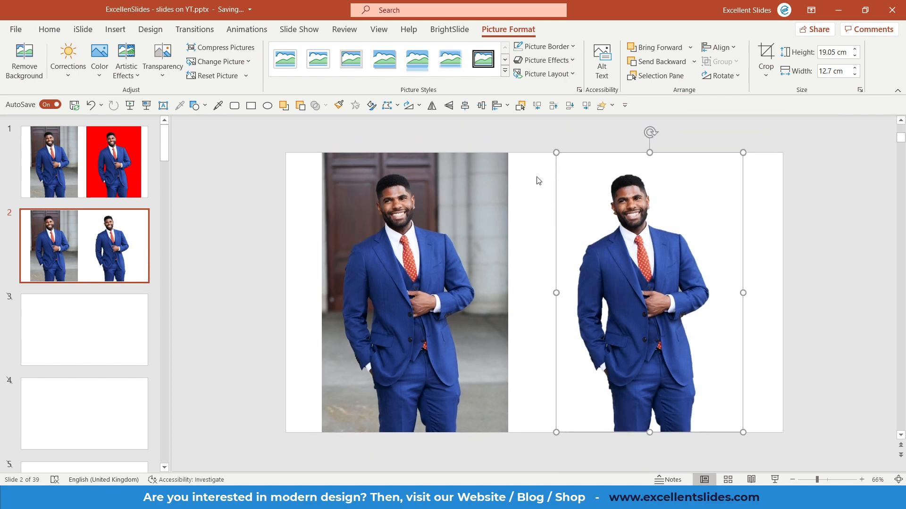
{"action": "scroll", "coordinate": [537, 178], "scroll_direction": "up", "scroll_amount": 2, "text": "ctrl"}
{"action": "left_click", "coordinate": [539, 180]}
{"action": "scroll", "coordinate": [536, 178], "scroll_direction": "down", "scroll_amount": 1, "text": "ctrl"}
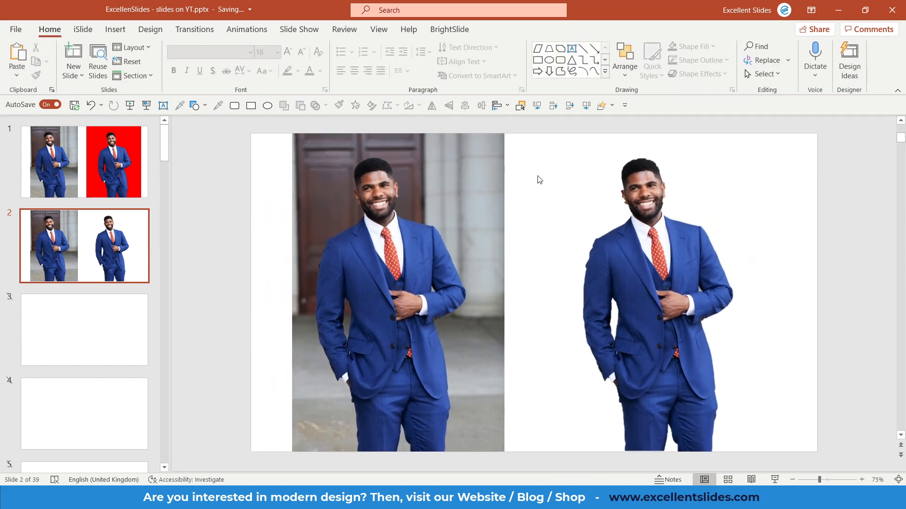
- Draw a rectangle about 20.18 cm high and 15.92 cm wide over the cut-out portrait and send it behind the portrait
{"action": "left_click", "coordinate": [250, 105]}
{"action": "left_click_drag", "start_coordinate": [525, 127], "coordinate": [791, 465]}
{"action": "right_click", "coordinate": [716, 280]}
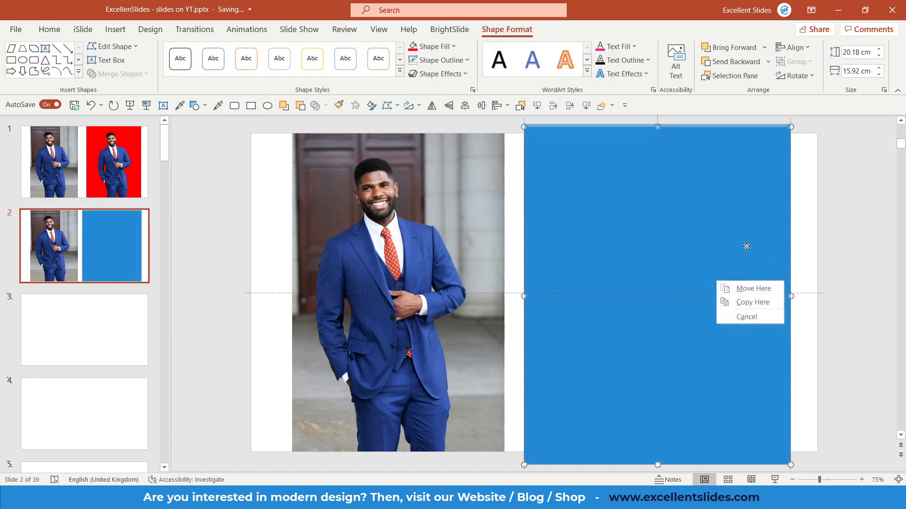
{"action": "right_click", "coordinate": [744, 247]}
{"action": "left_click", "coordinate": [783, 240]}
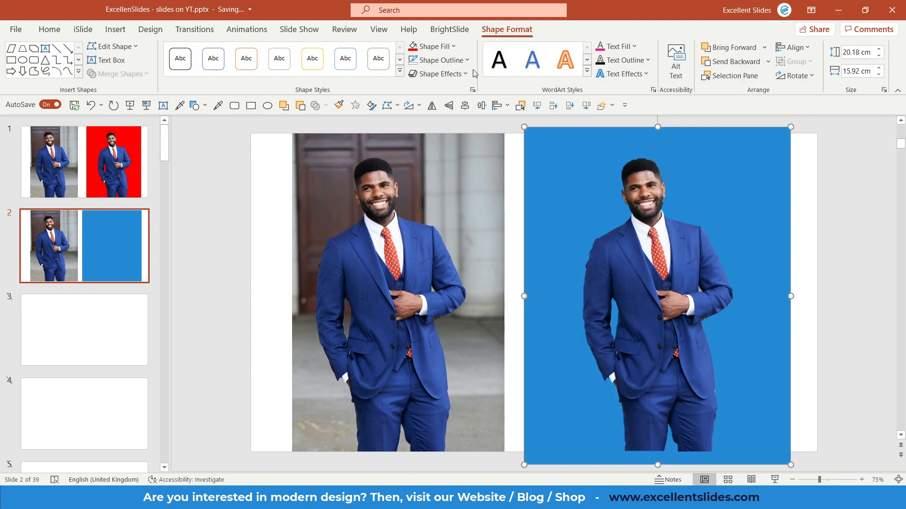
- Fill the rectangle behind the cut-out portrait with light grey and deselect it
{"action": "left_click", "coordinate": [432, 47]}
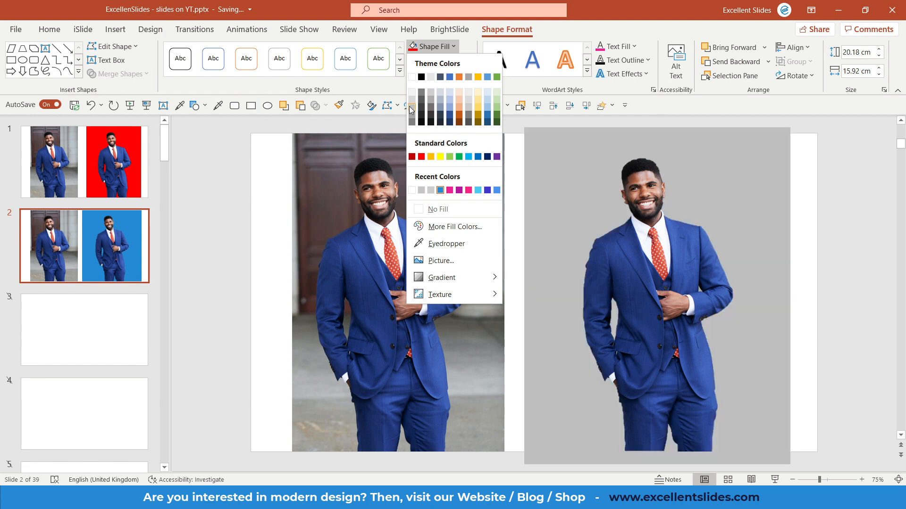
{"action": "left_click", "coordinate": [412, 108]}
{"action": "left_click", "coordinate": [829, 209]}
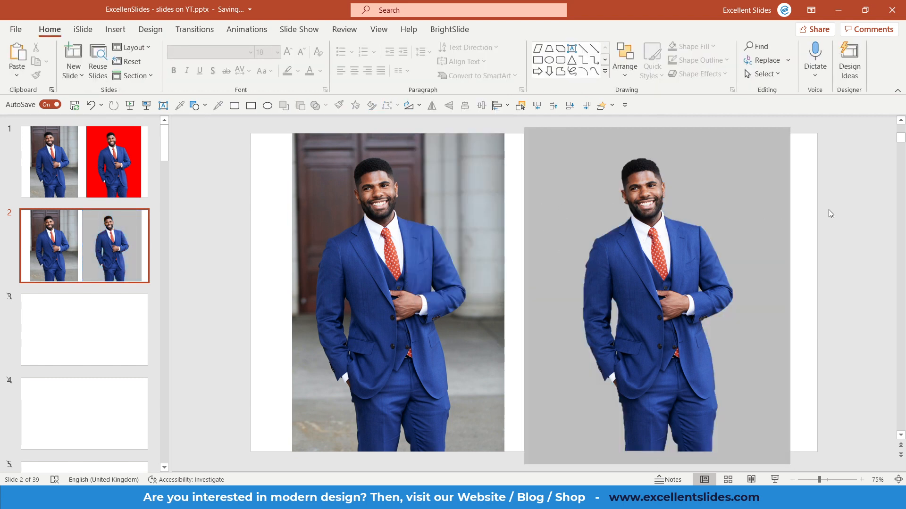
- View the slide full screen to compare the cut-out with the original photo, and return to slide 2 in the editor
{"action": "left_click", "coordinate": [146, 105]}
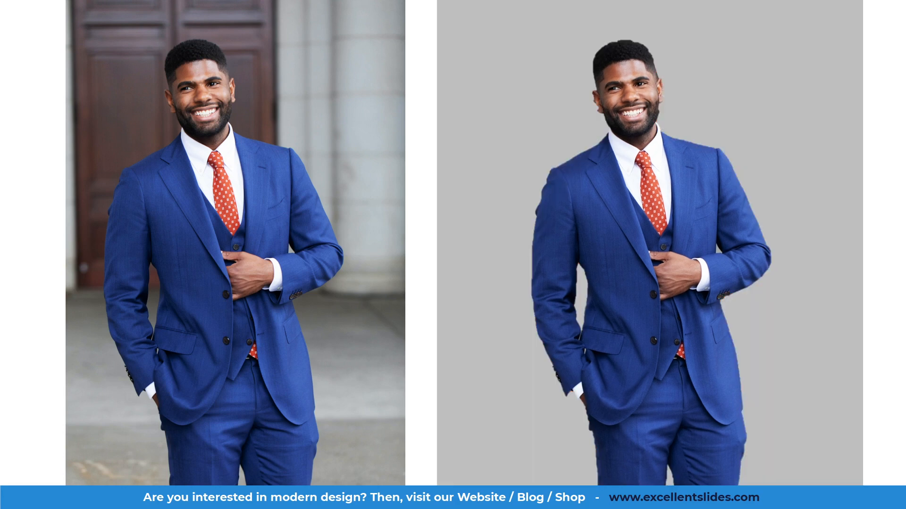
{"action": "key", "text": "Escape"}
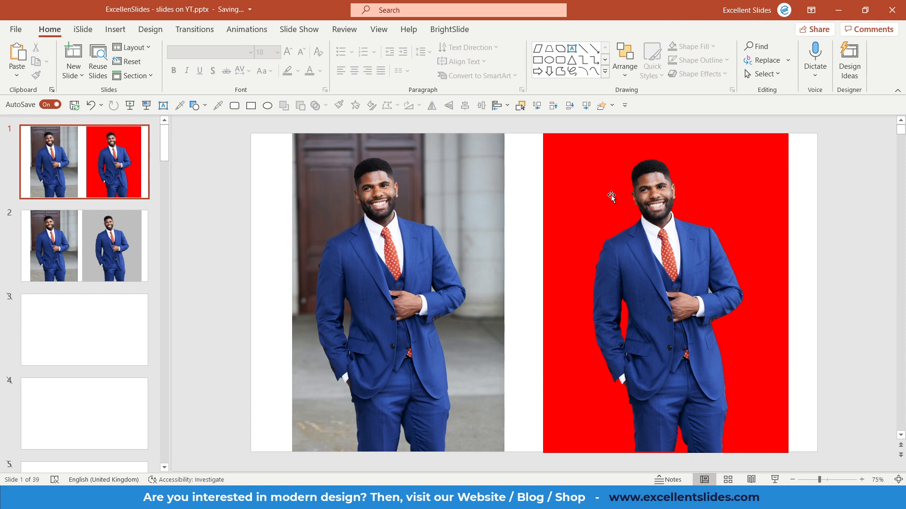
{"action": "left_click", "coordinate": [84, 246]}
{"action": "scroll", "coordinate": [414, 219], "scroll_direction": "down", "scroll_amount": 3}
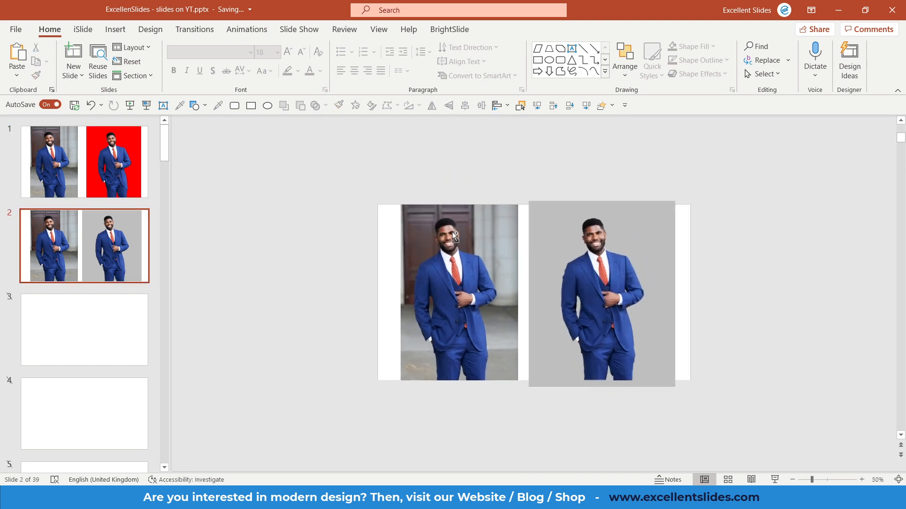
{"action": "scroll", "coordinate": [452, 231], "scroll_direction": "up", "scroll_amount": 2}
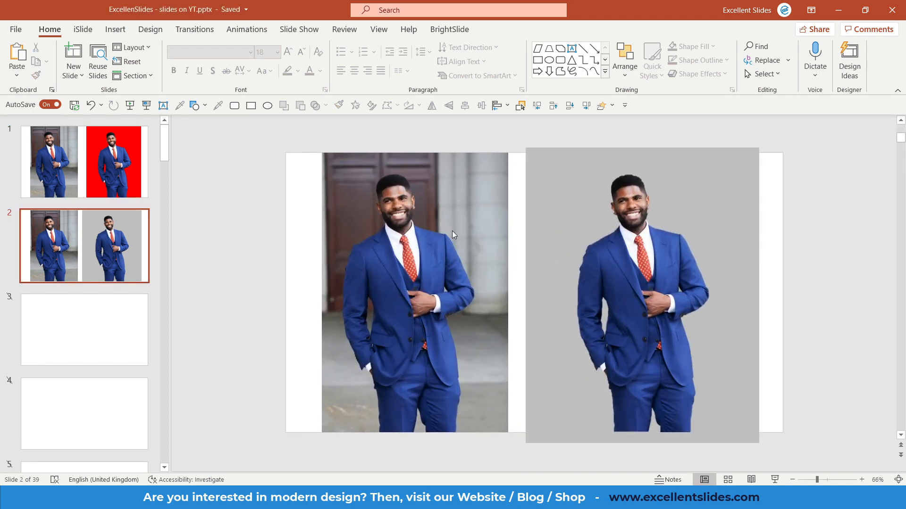